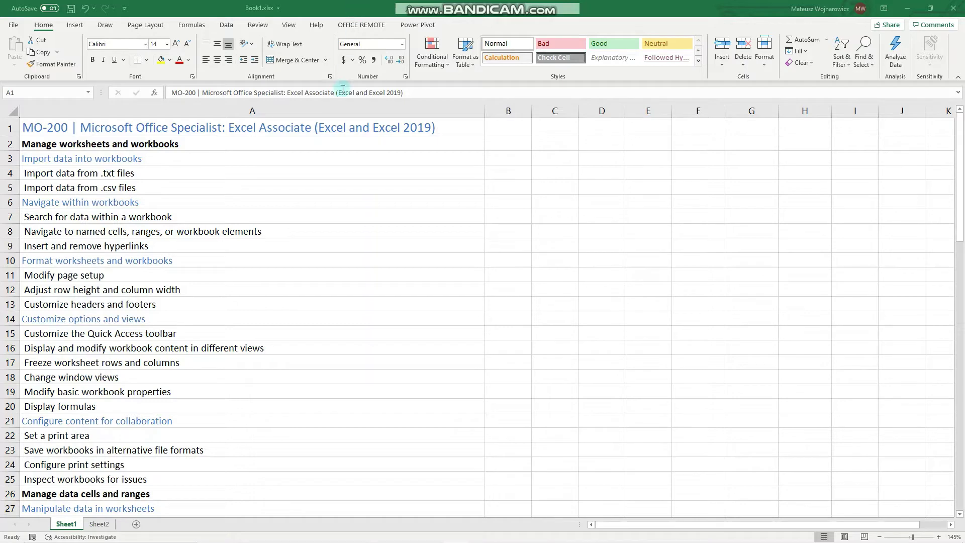
- Scroll the objectives list to the Modify charts items and select A77 and A78
click(71, 126)
scroll(156, 250, down, 20)
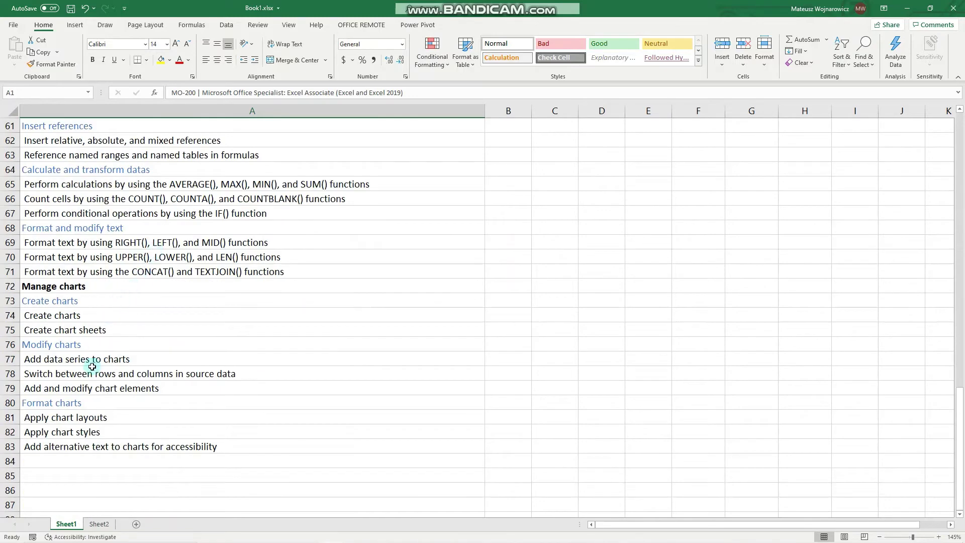
click(96, 360)
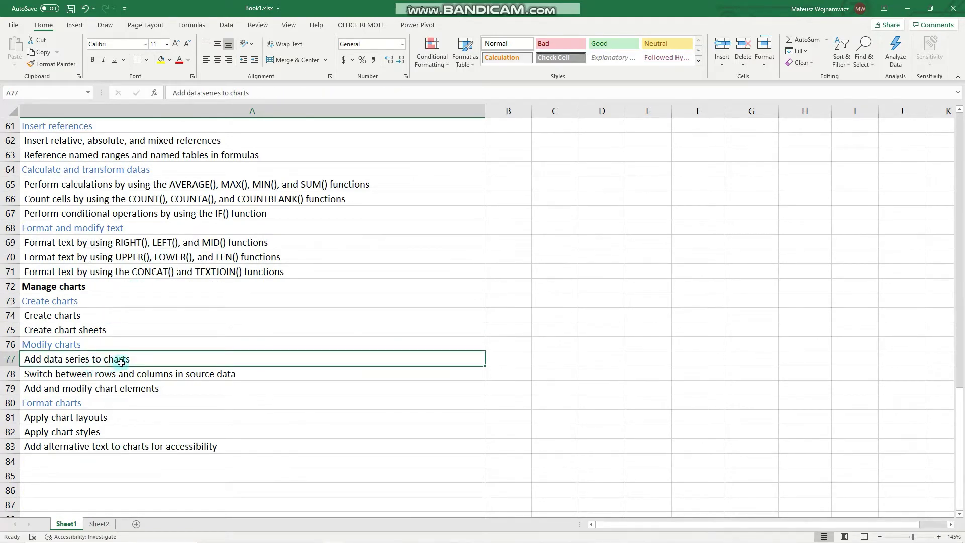
click(87, 375)
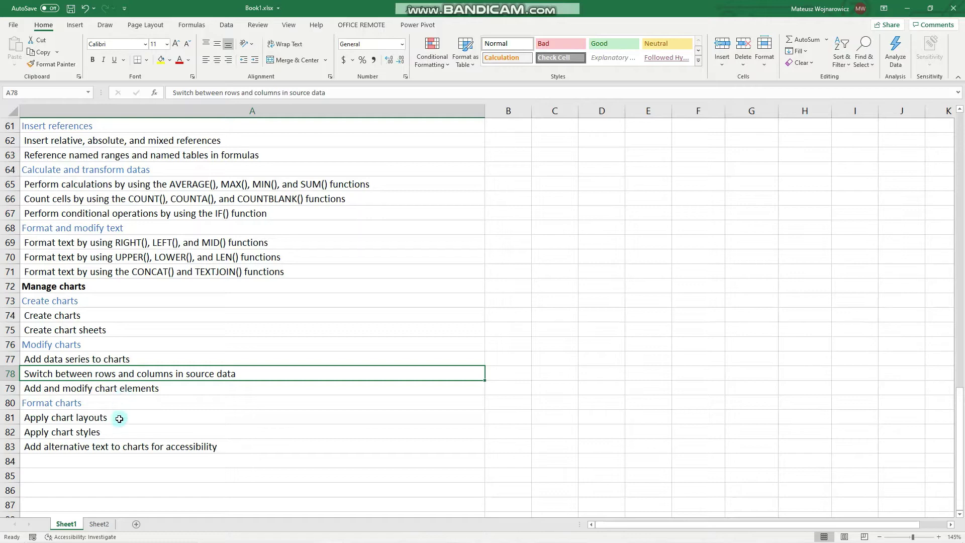
- On Sheet2, select the Temperature in Celsius chart to outline its Month and Country 1 data
click(103, 524)
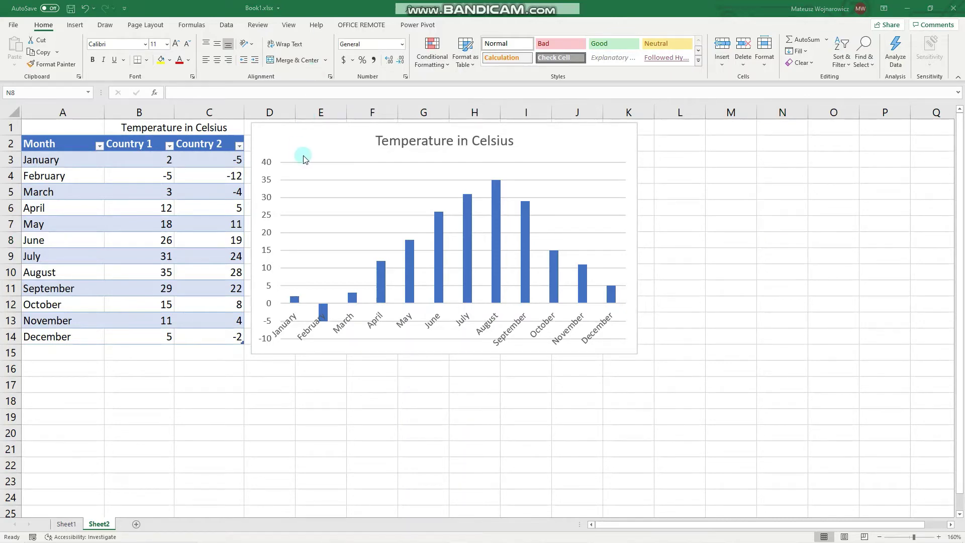
click(324, 136)
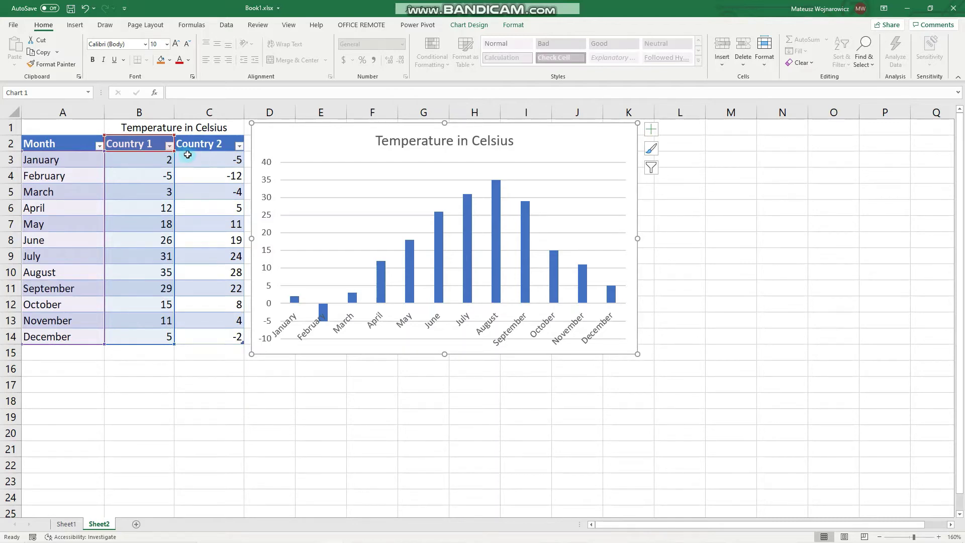
- Drag the chart's highlighted data range from column B to column C to include Country 2
drag(228, 154, 233, 324)
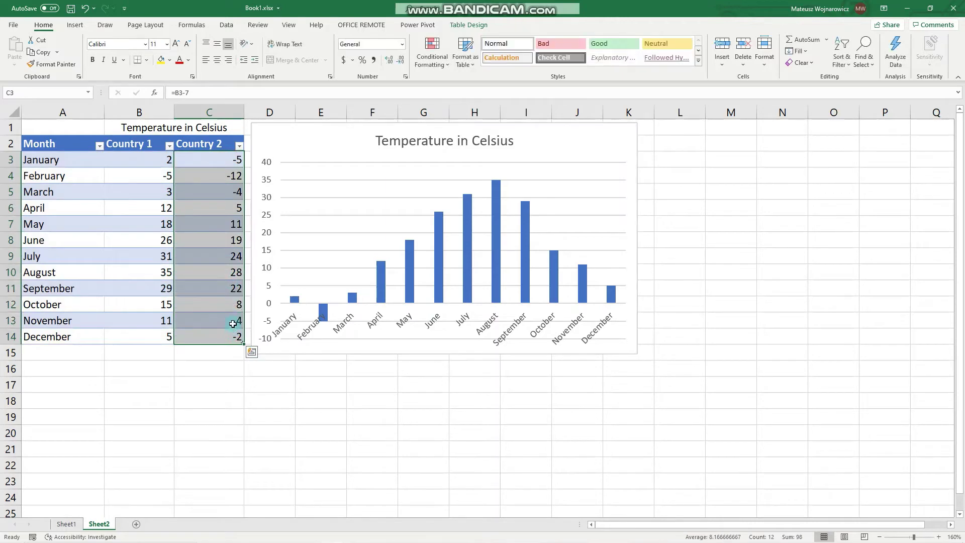
click(340, 136)
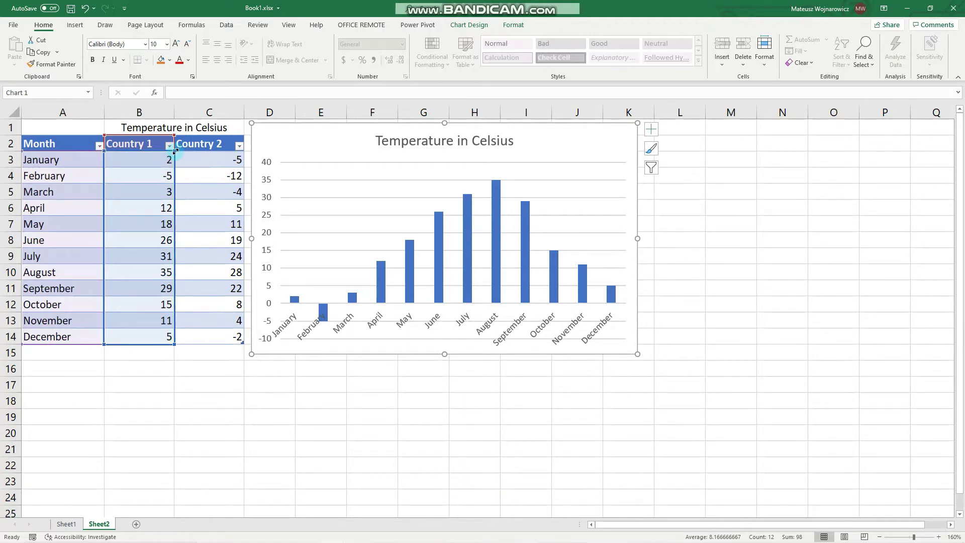
drag(177, 150, 230, 153)
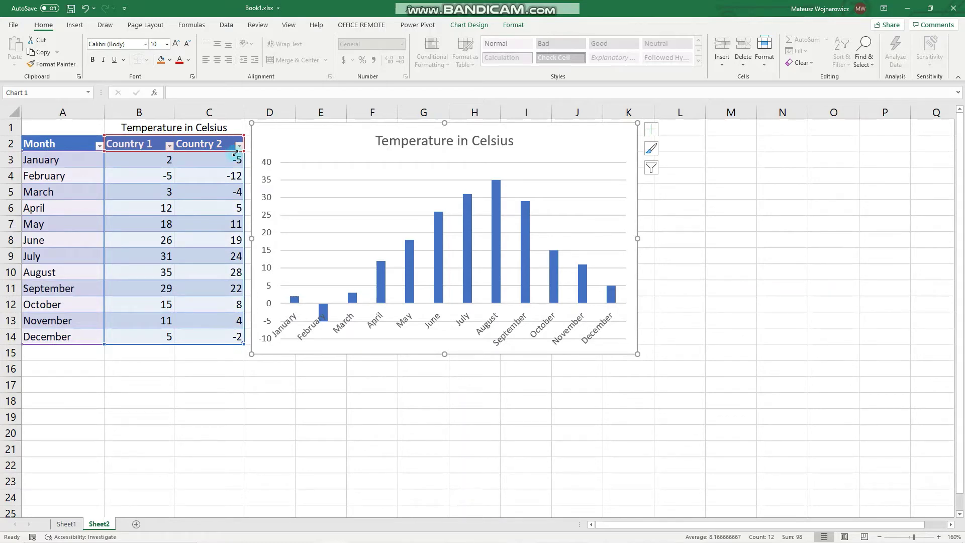
drag(236, 153, 235, 155)
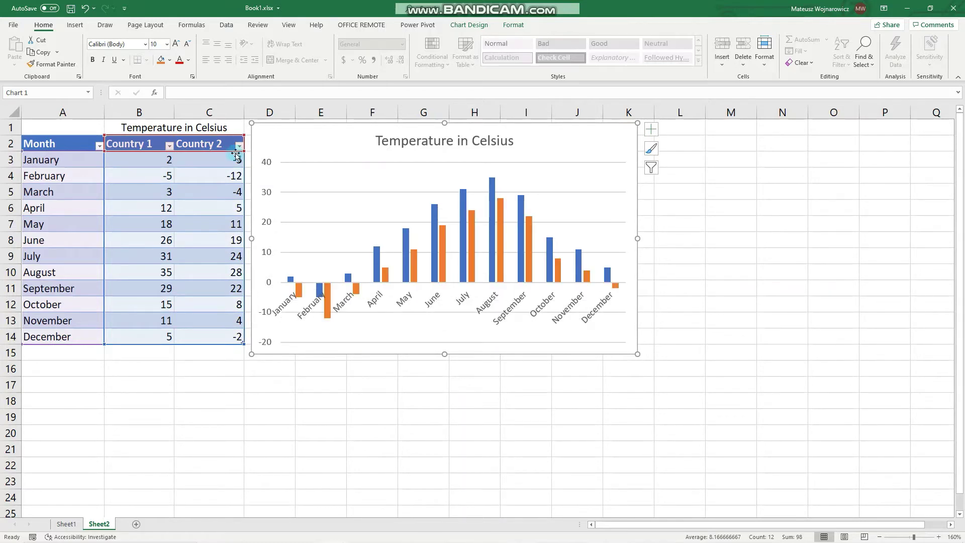
- Place a legend at the bottom of the chart from Chart Elements
click(651, 133)
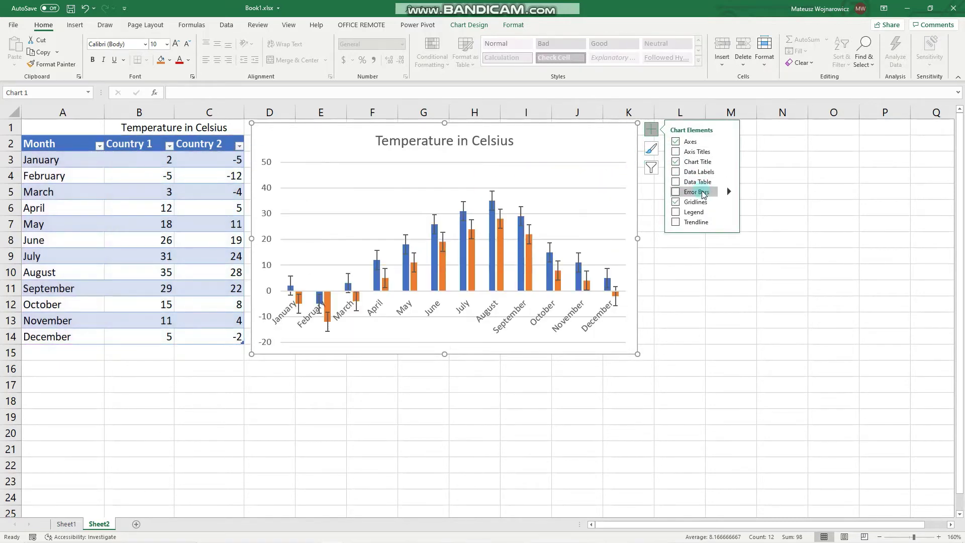
click(729, 211)
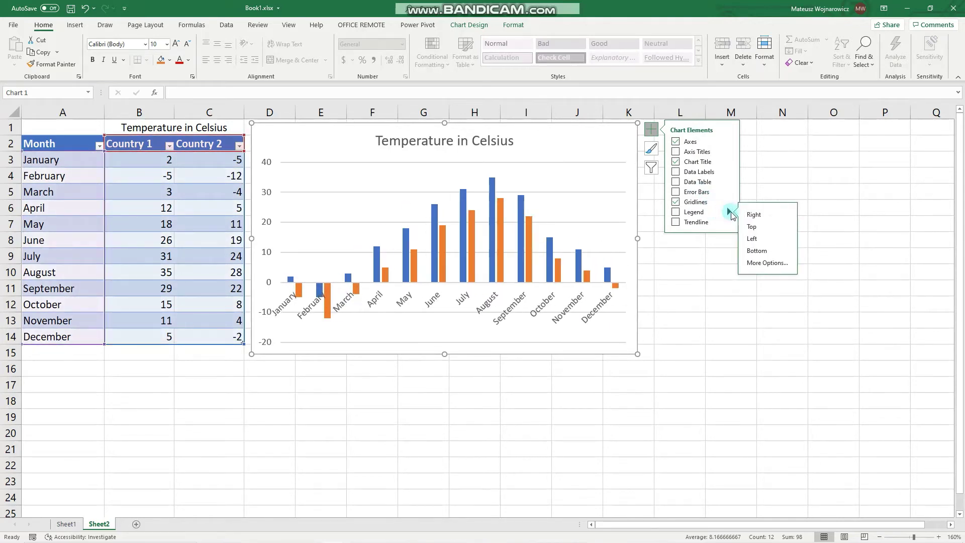
click(763, 252)
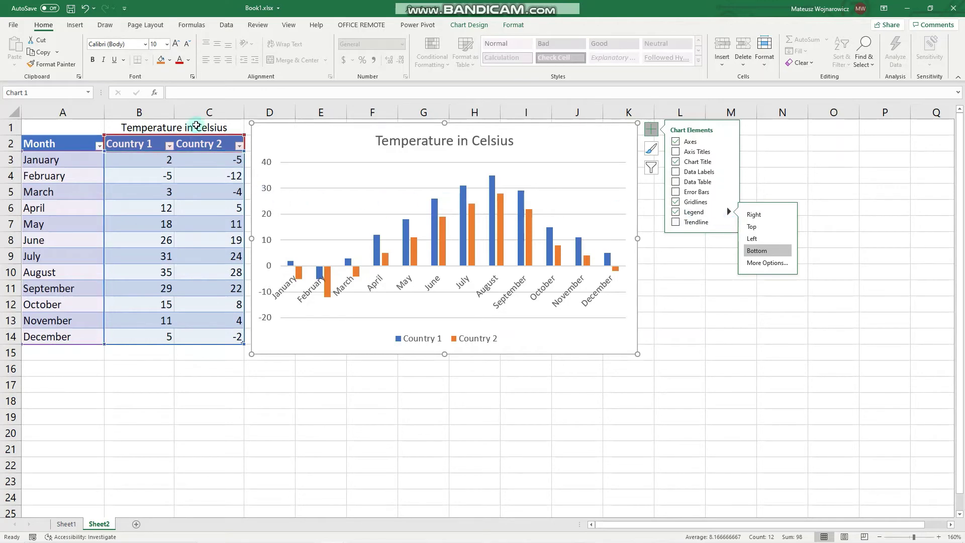
- Undo the legend and Country 2, then add a Country 2 series with values C3:C14 via Select Data
click(86, 11)
click(85, 10)
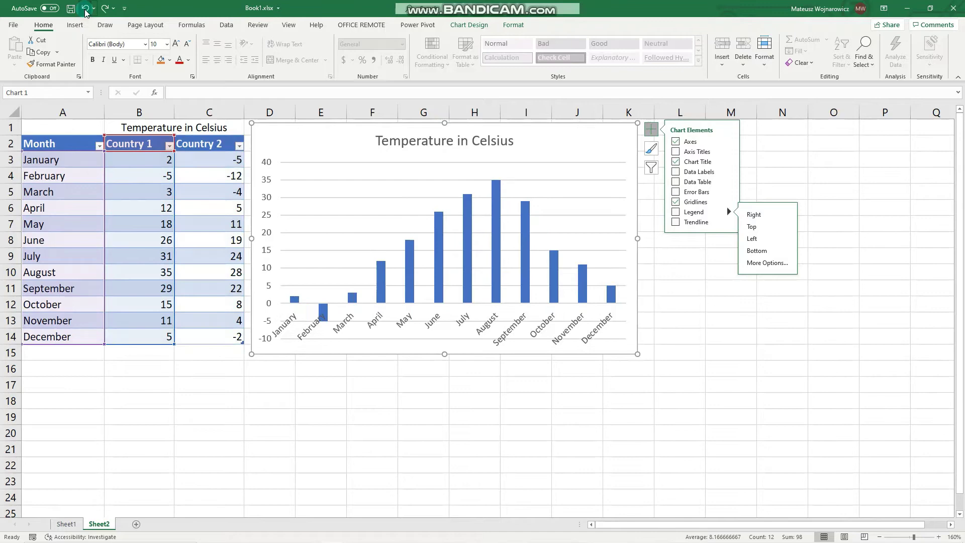
click(482, 24)
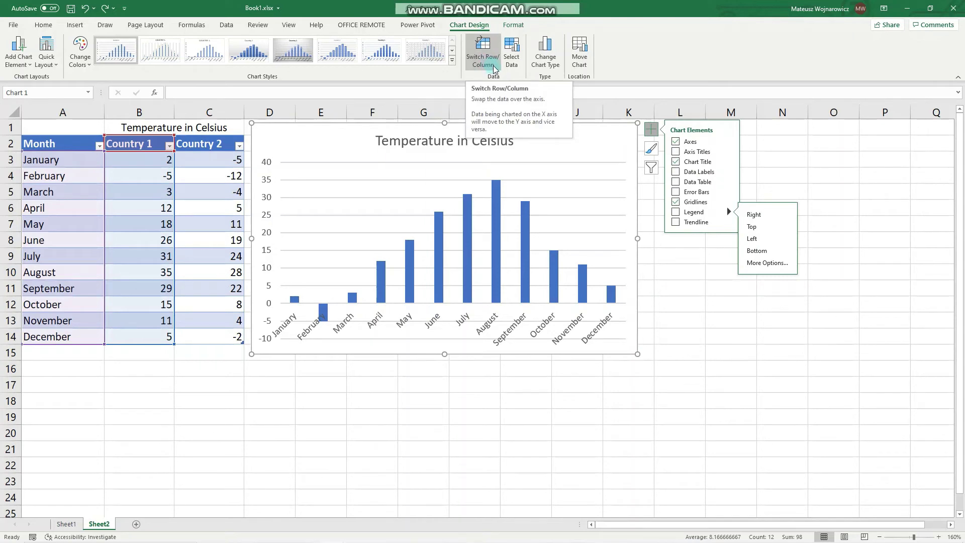
click(518, 64)
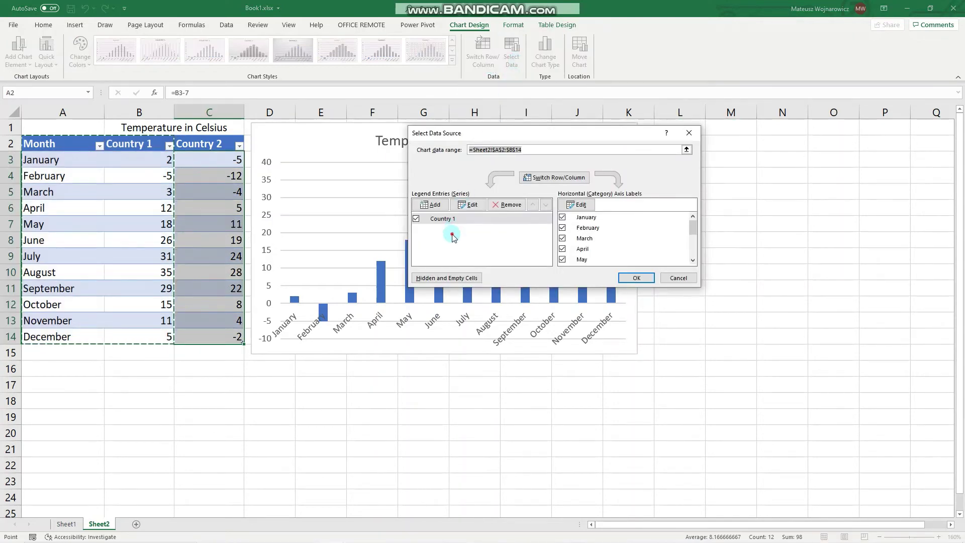
click(435, 206)
click(492, 198)
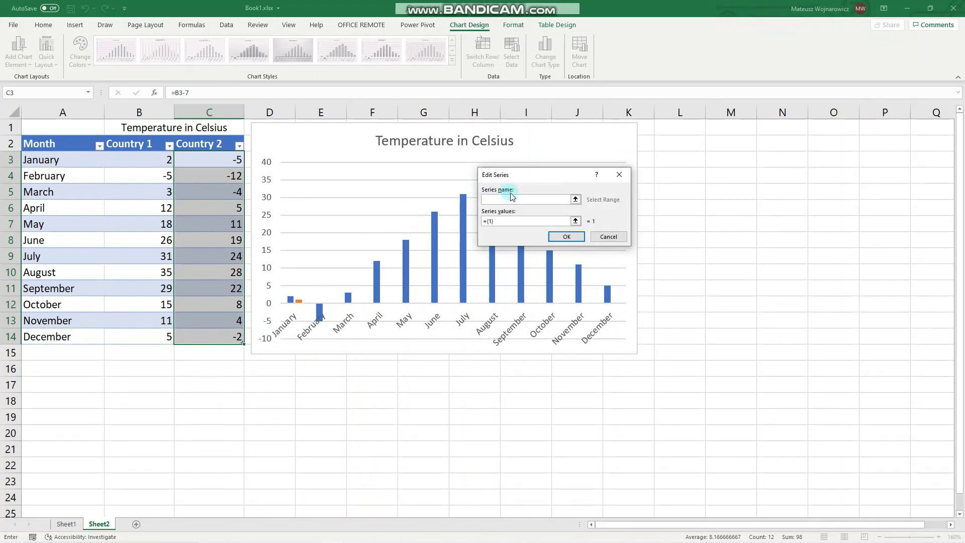
click(204, 143)
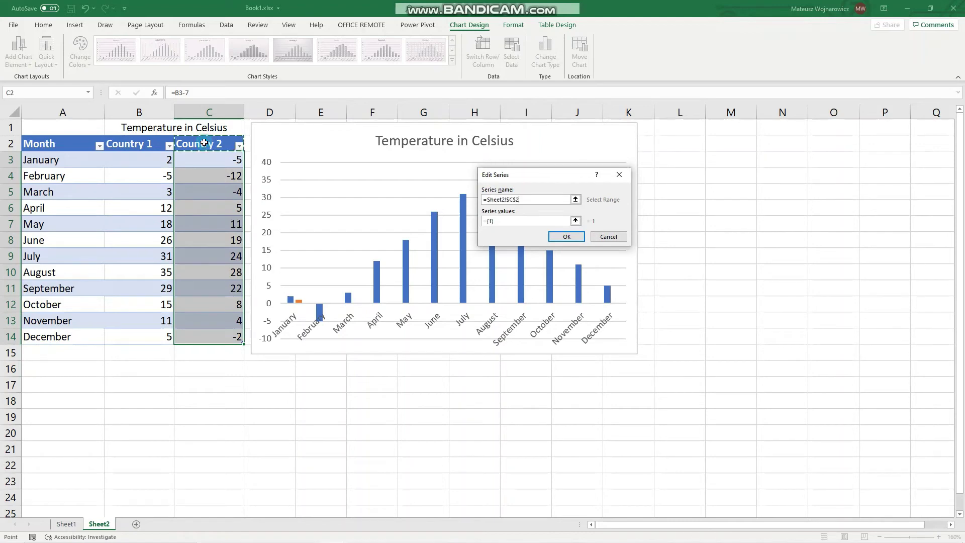
click(510, 220)
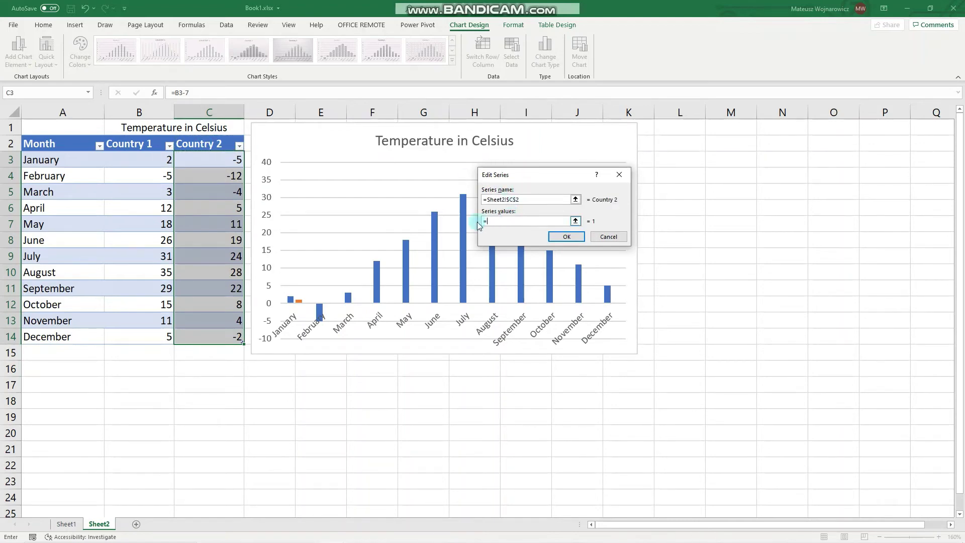
drag(214, 158, 216, 340)
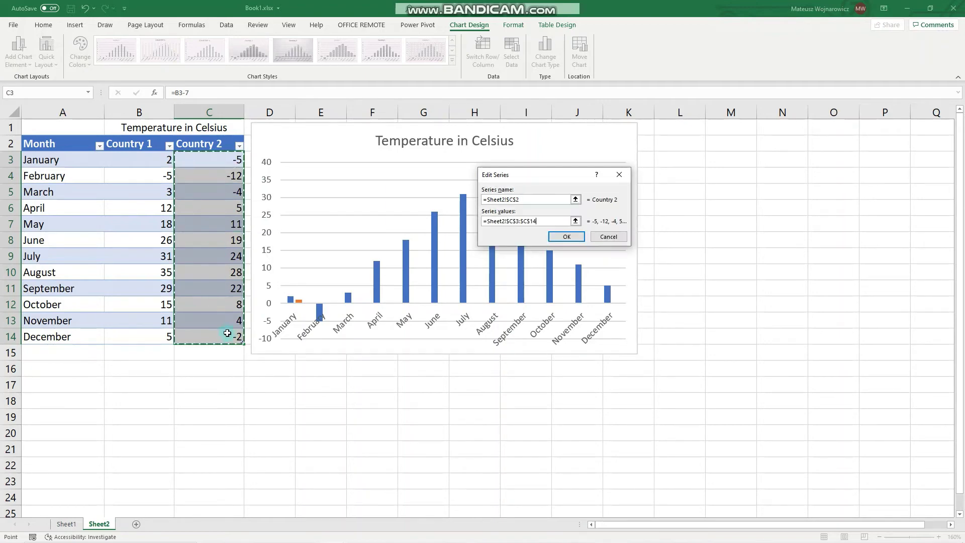
click(573, 238)
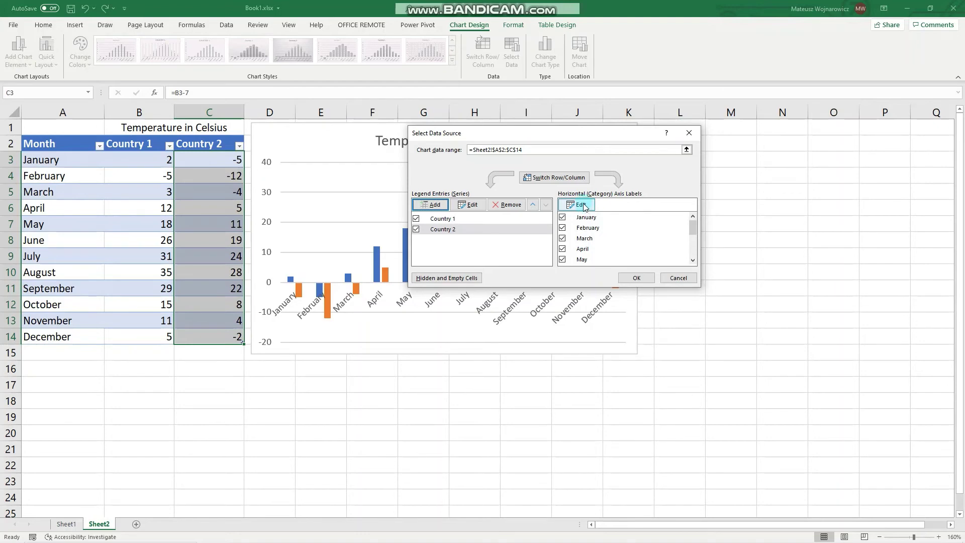
- Set the horizontal axis labels to the months in A3:A14 and apply the data source
click(584, 205)
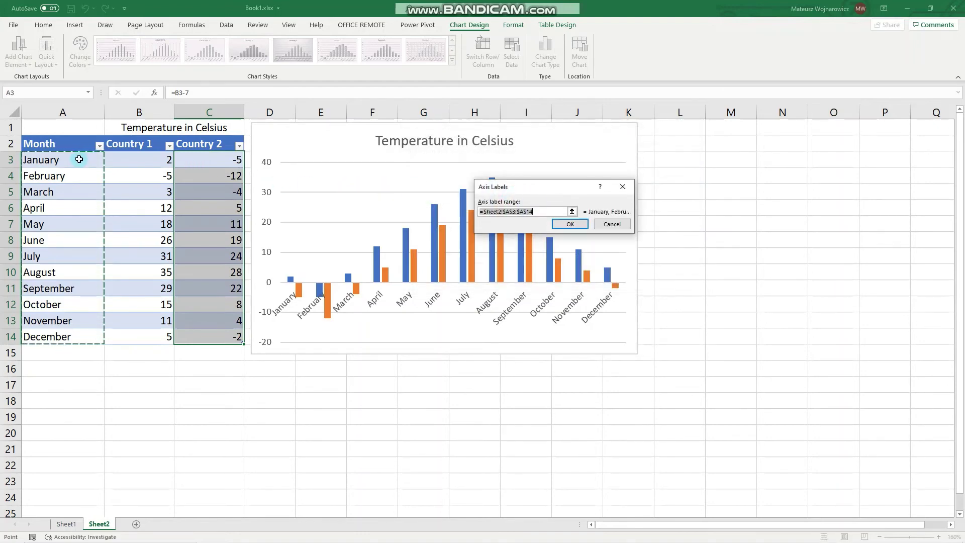
drag(77, 160, 88, 335)
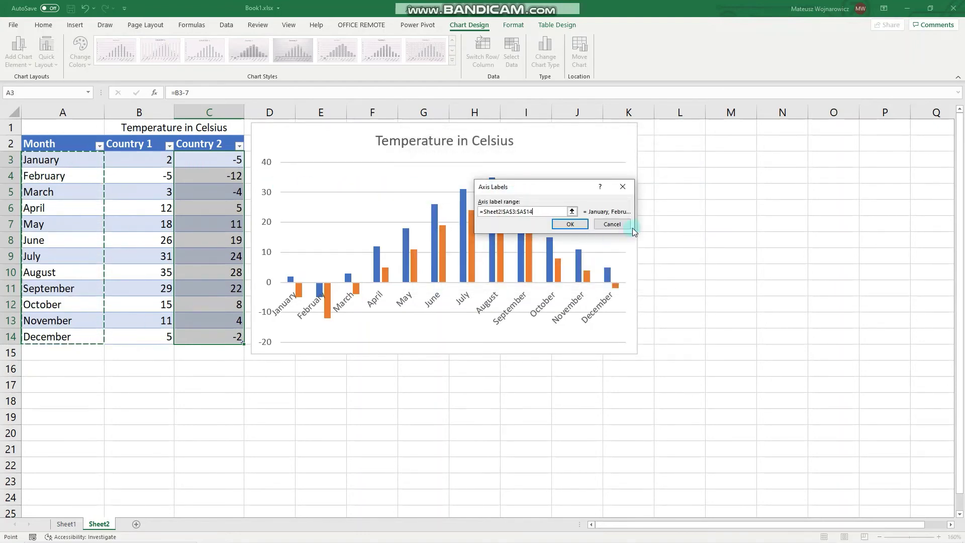
click(570, 224)
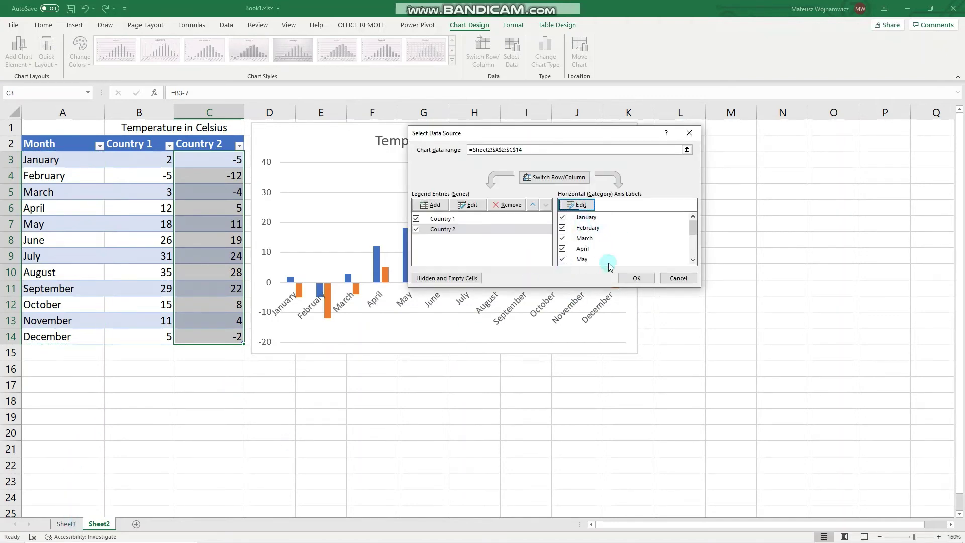
click(636, 278)
click(59, 525)
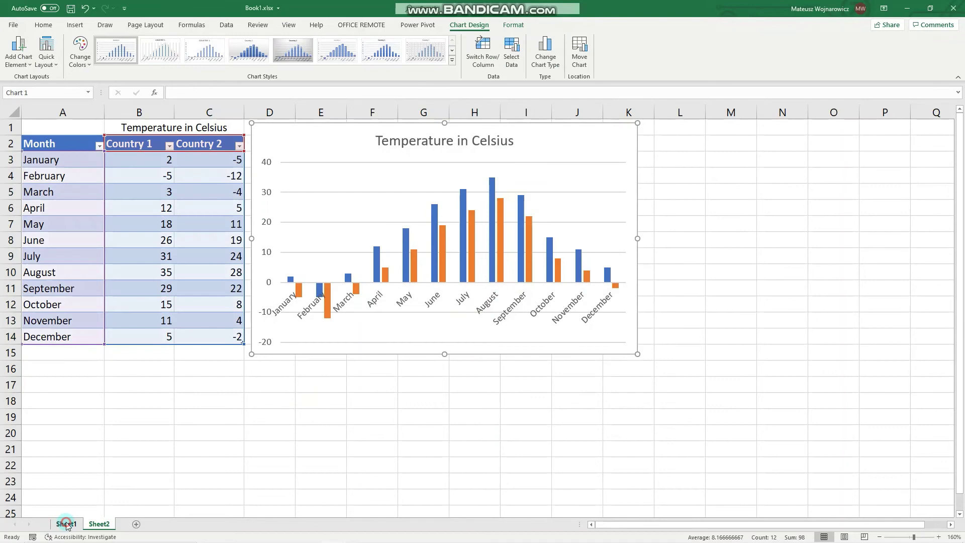
click(93, 359)
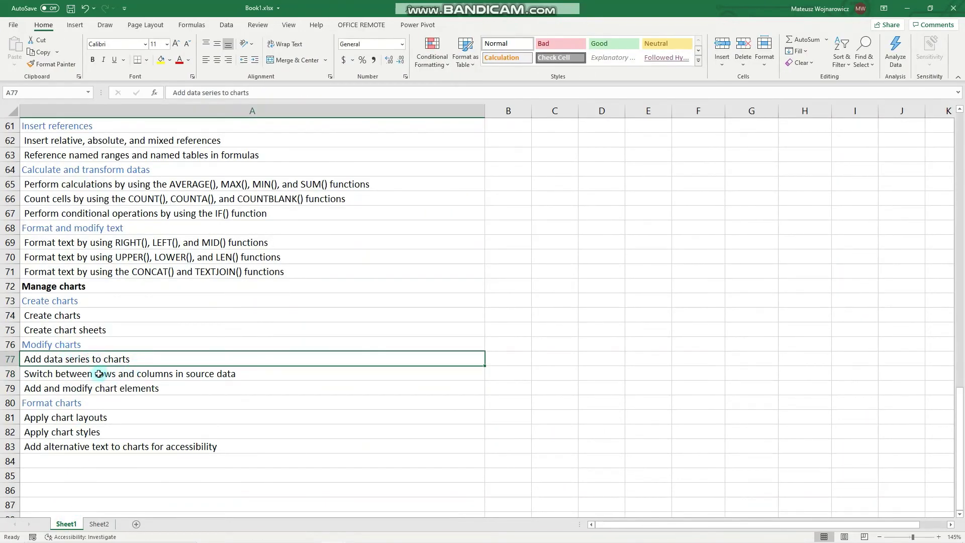
click(61, 374)
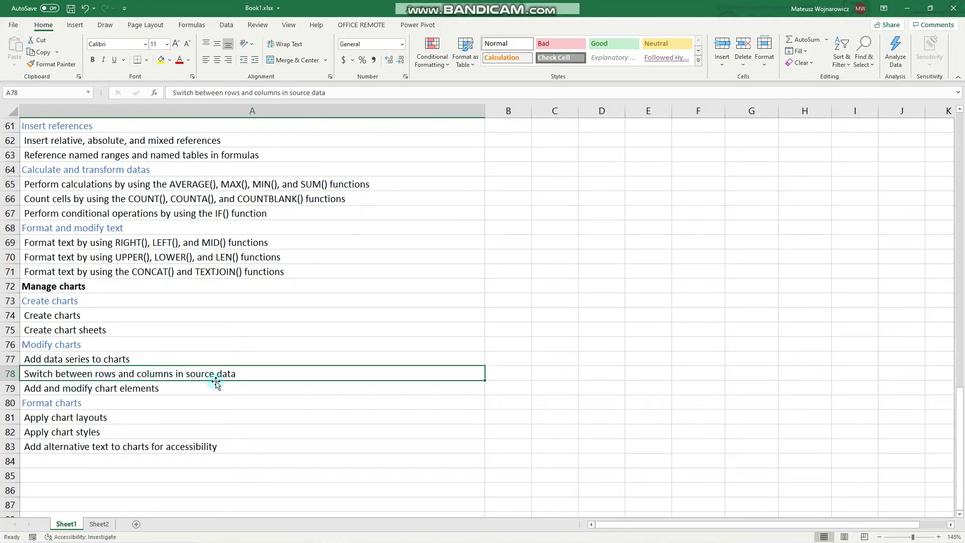
click(99, 524)
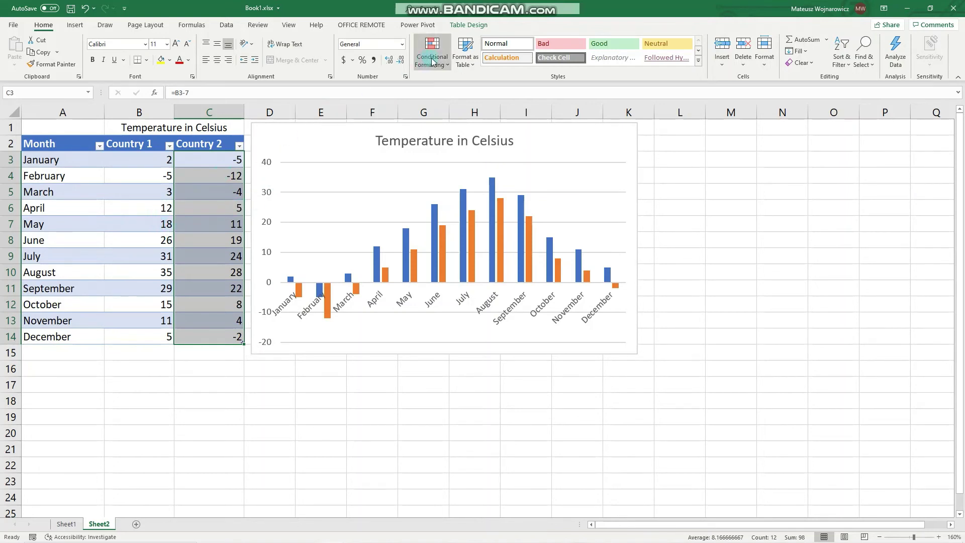
- Select the temperature chart and apply Switch Row/Column from Chart Design
click(327, 142)
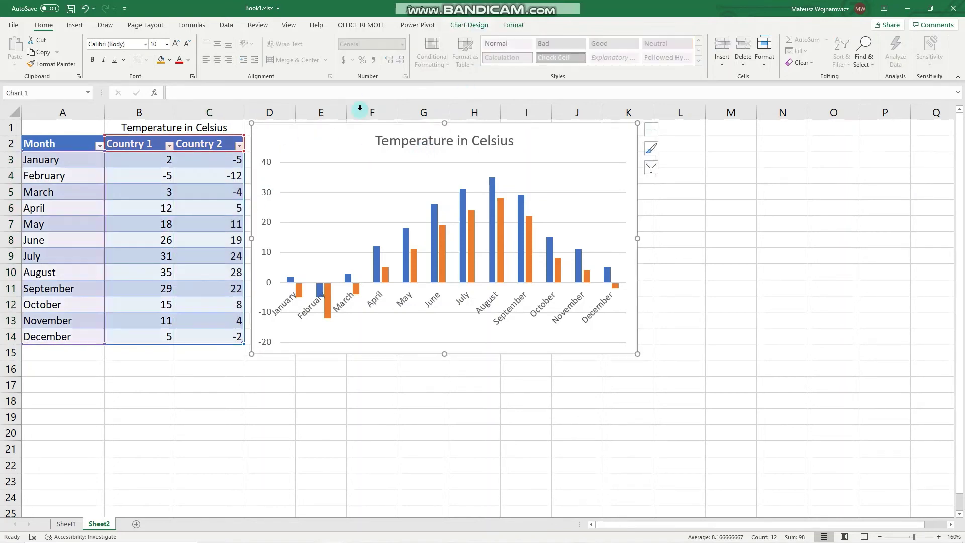
click(525, 26)
click(483, 26)
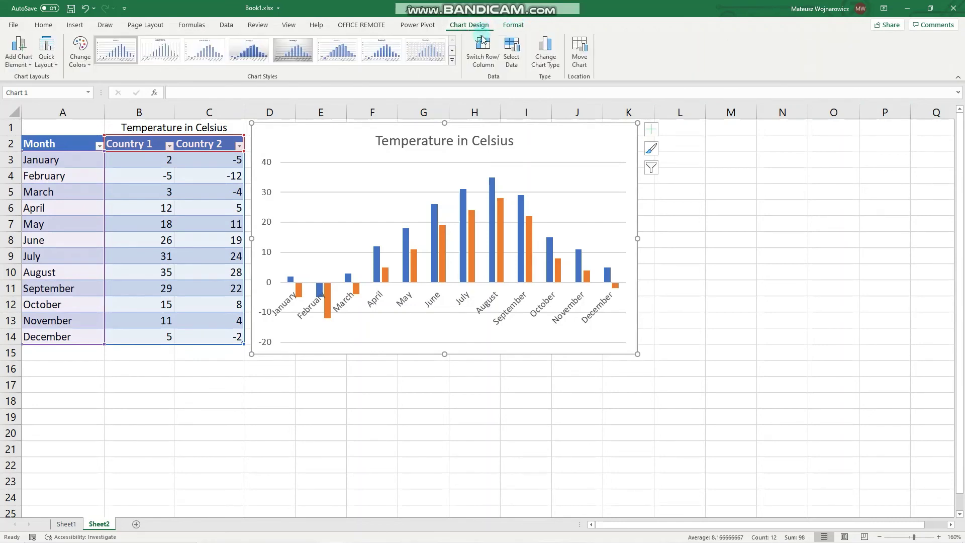
click(484, 65)
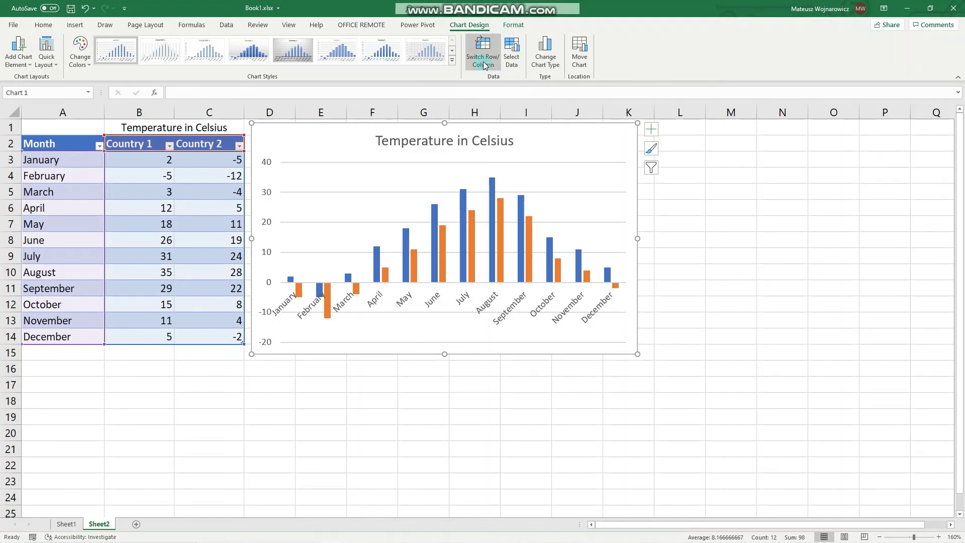